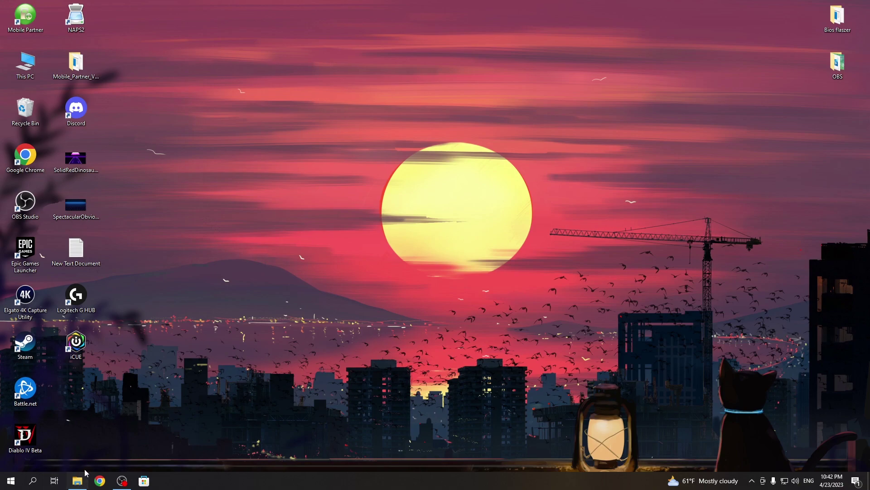
Look up 'usb b' cable images in Chrome, then launch HP Smart from Microsoft Store
{"action": "left_click", "coordinate": [100, 481]}
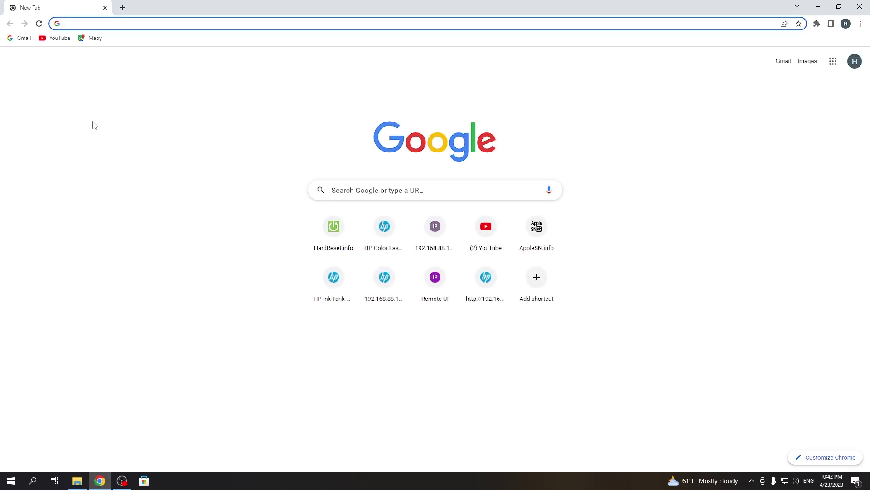
{"action": "type", "text": "usb b"}
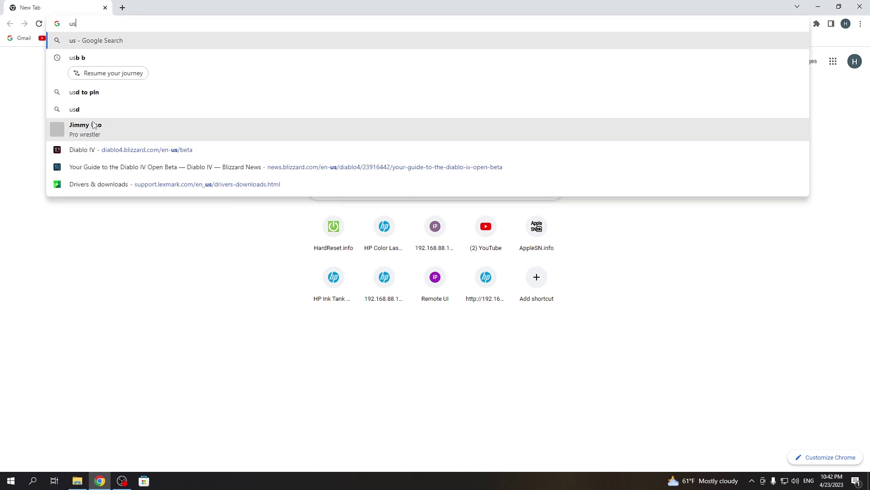
{"action": "key", "text": "Return"}
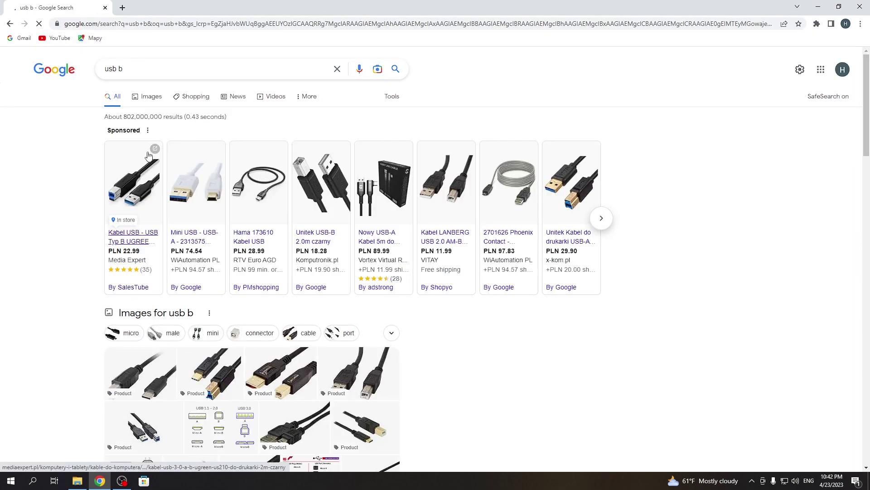
{"action": "left_click", "coordinate": [145, 100]}
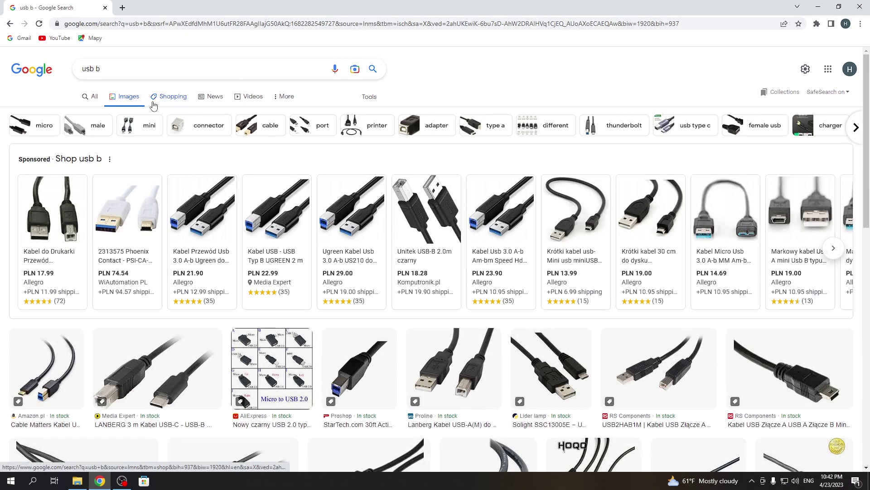
{"action": "scroll", "coordinate": [127, 314], "scroll_direction": "down", "scroll_amount": 3}
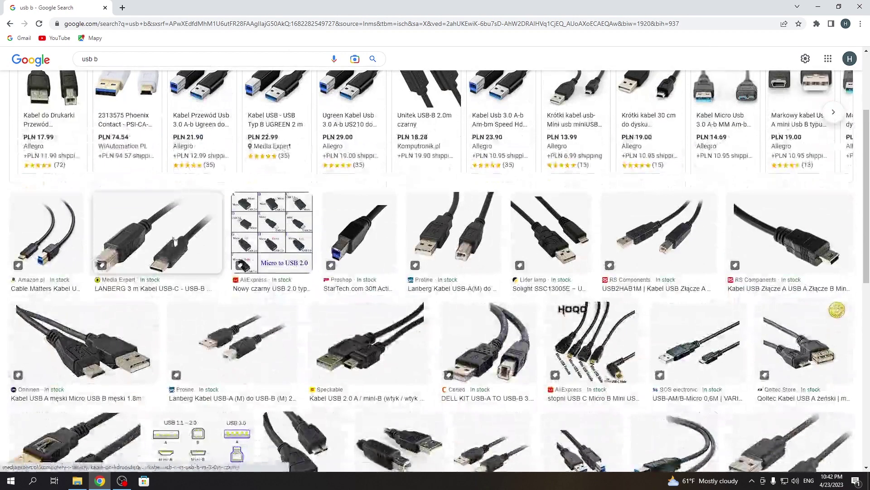
{"action": "left_click", "coordinate": [442, 259]}
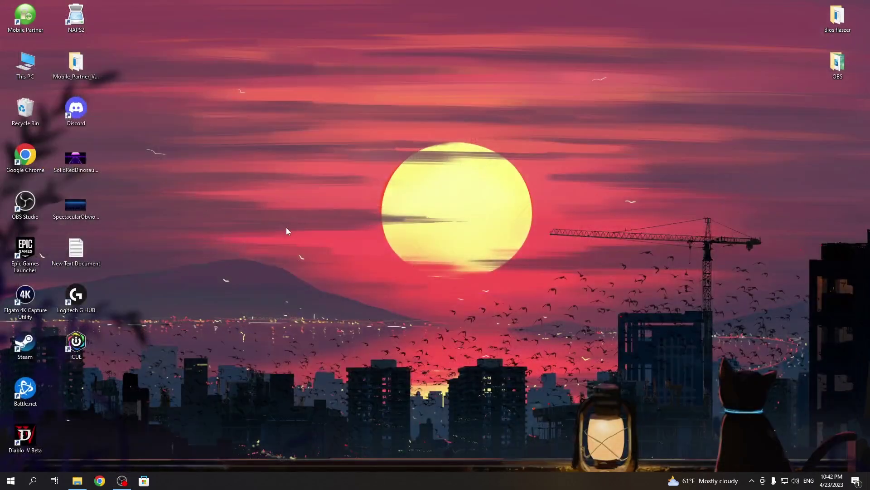
{"action": "left_click", "coordinate": [143, 480]}
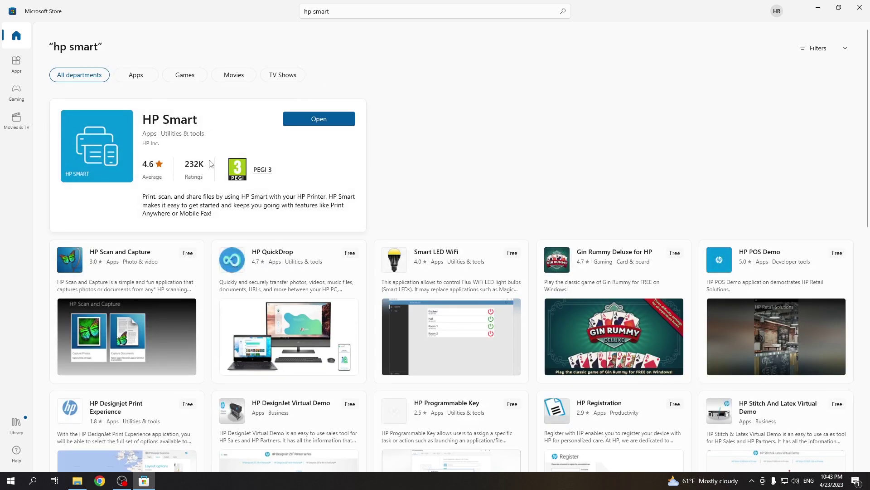
{"action": "left_click", "coordinate": [308, 118]}
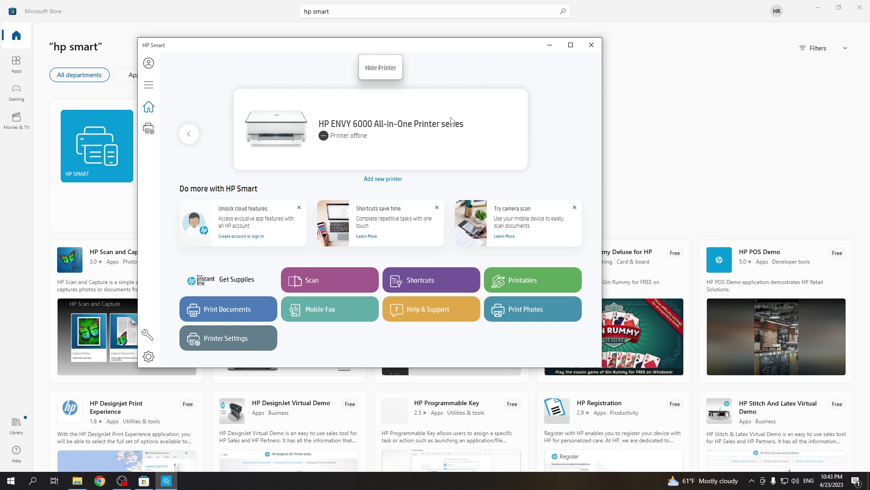
Hide the offline HP ENVY 6000 printer from the HP Smart home page
{"action": "left_click", "coordinate": [385, 79]}
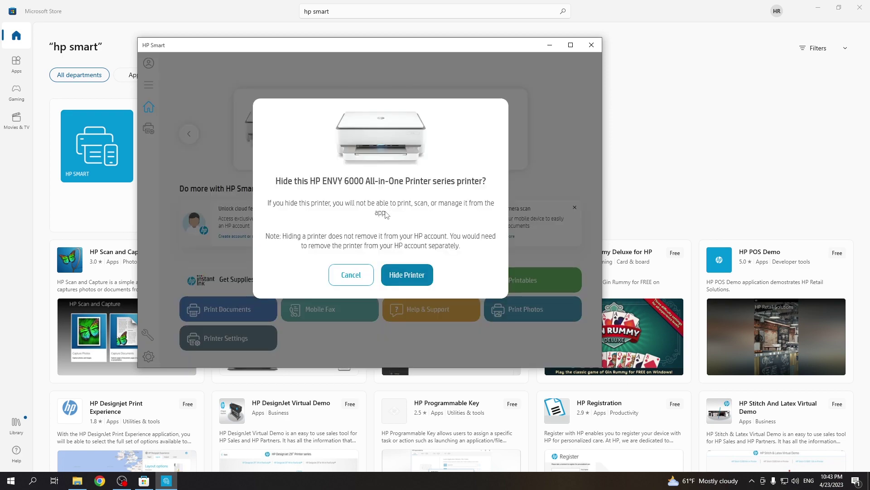
{"action": "left_click", "coordinate": [406, 271]}
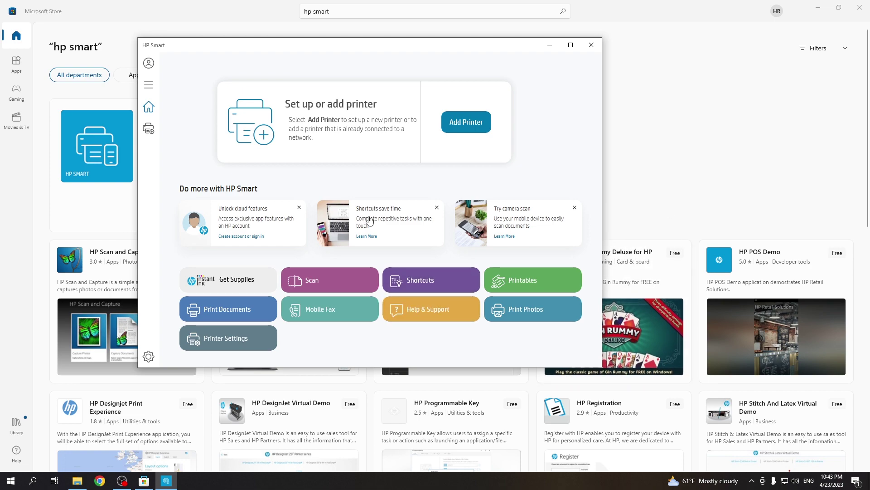
Add the HP ENVY 6000 series printer and open its status page showing cartridge missing
{"action": "left_click", "coordinate": [149, 129]}
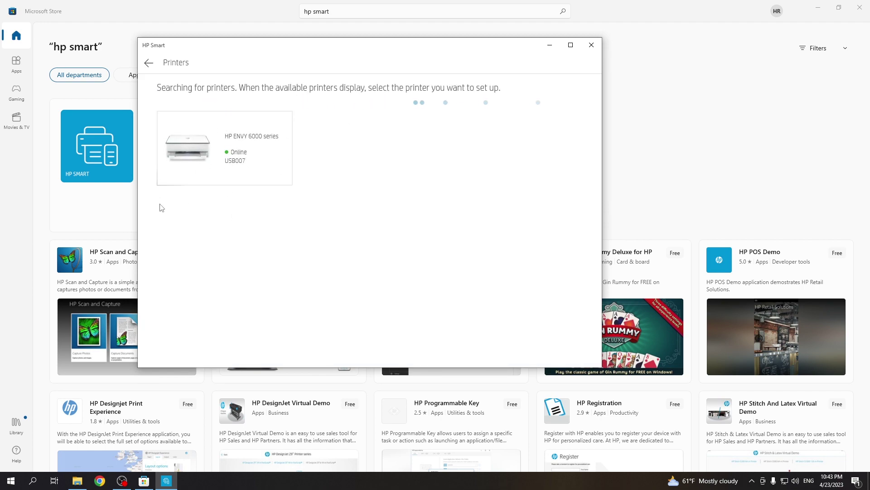
{"action": "left_click", "coordinate": [220, 153]}
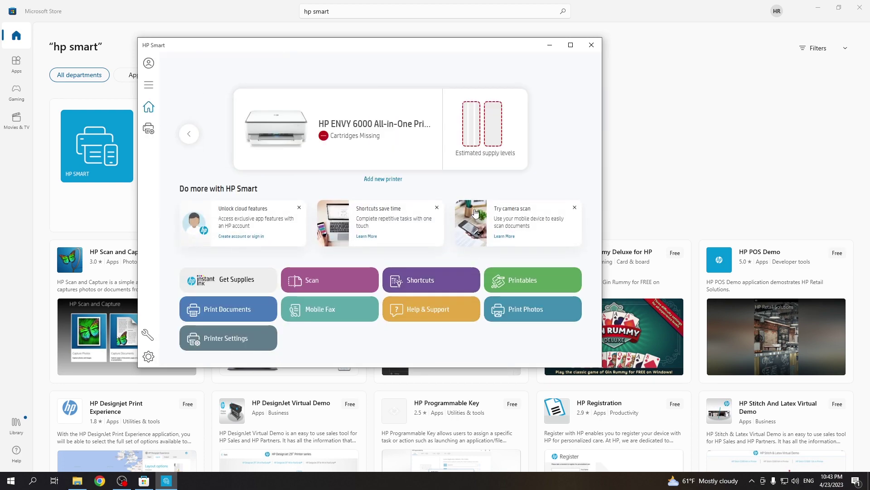
{"action": "left_click", "coordinate": [317, 134]}
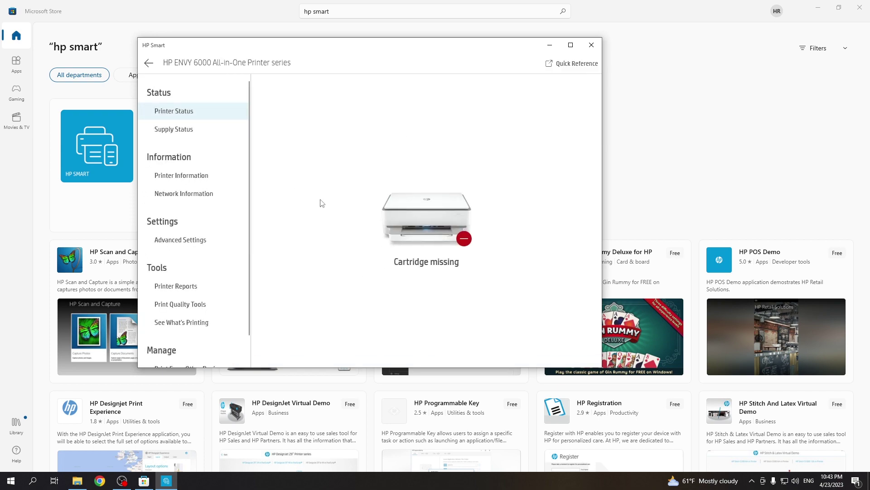
{"action": "scroll", "coordinate": [179, 103], "scroll_direction": "down", "scroll_amount": 1}
{"action": "scroll", "coordinate": [193, 150], "scroll_direction": "up", "scroll_amount": 1}
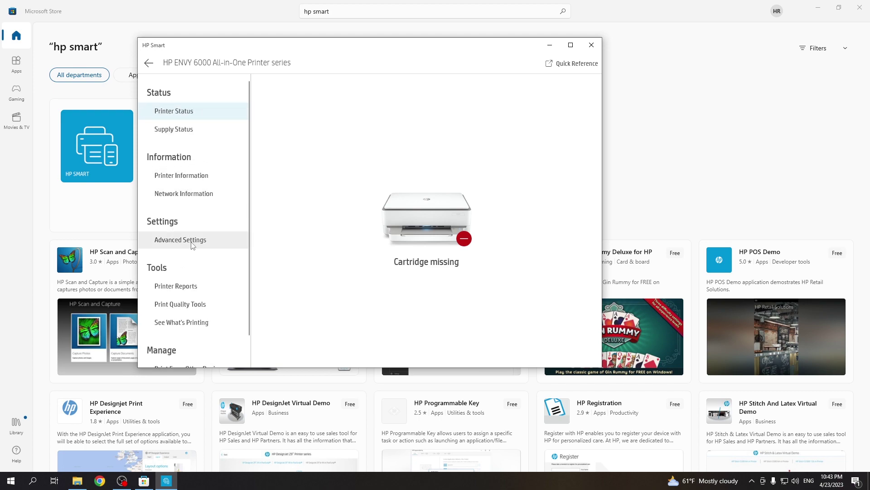
Check the Network summary in Advanced Settings and start the Wireless (802.11) Setup Wizard
{"action": "left_click", "coordinate": [192, 245]}
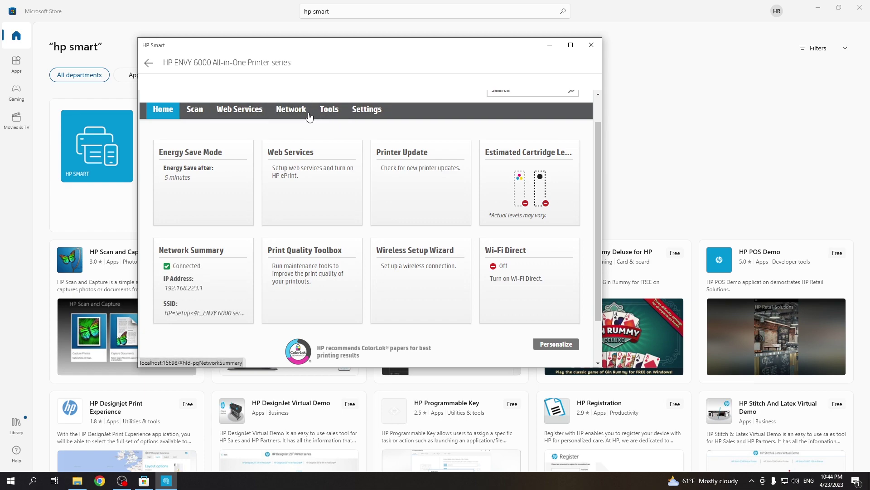
{"action": "left_click", "coordinate": [286, 111]}
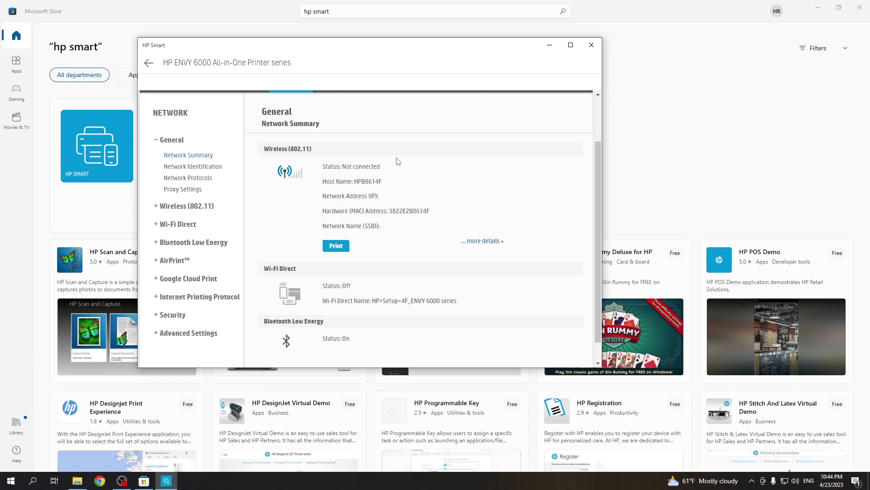
{"action": "left_click_drag", "start_coordinate": [336, 197], "coordinate": [433, 201]}
{"action": "left_click", "coordinate": [425, 199]}
{"action": "left_click", "coordinate": [176, 208]}
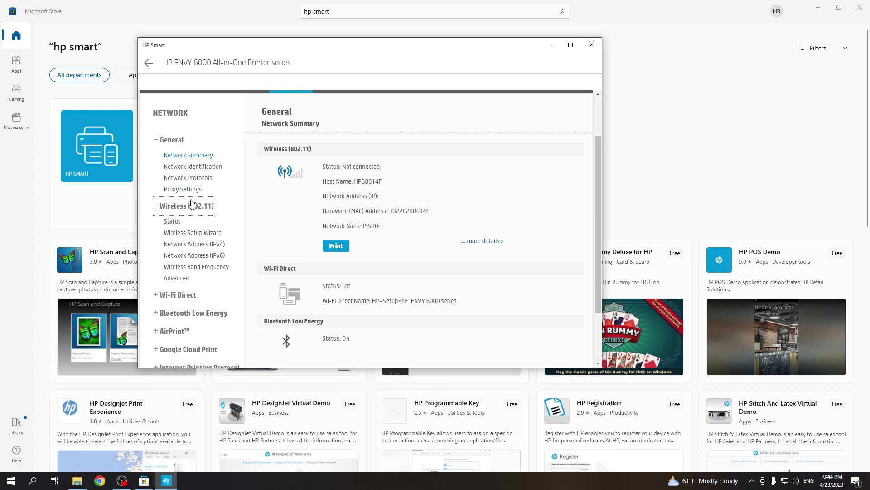
{"action": "left_click", "coordinate": [190, 232]}
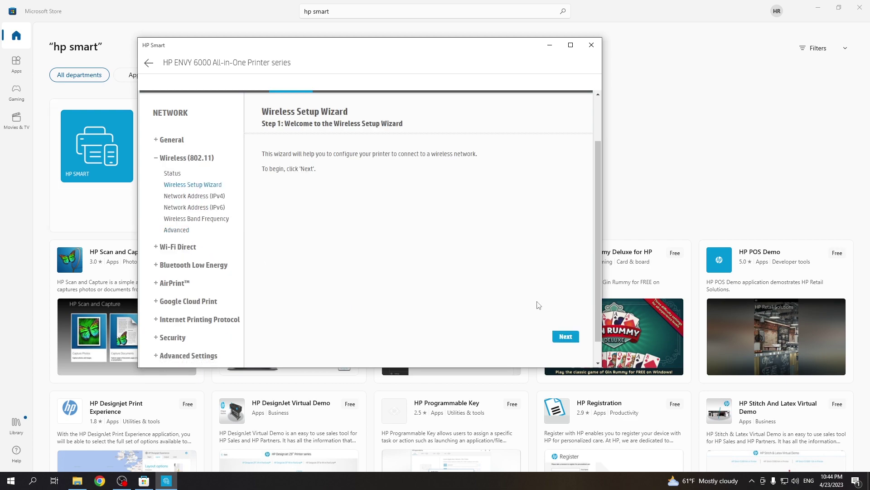
Join the printer to the Hardreset_info network with its Wi-Fi password and finish the wizard
{"action": "left_click", "coordinate": [564, 336]}
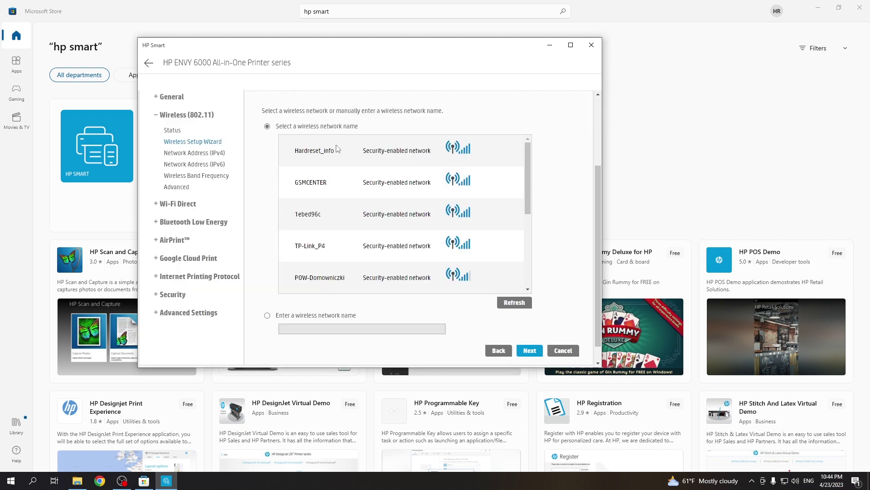
{"action": "left_click", "coordinate": [337, 149]}
{"action": "left_click", "coordinate": [515, 302]}
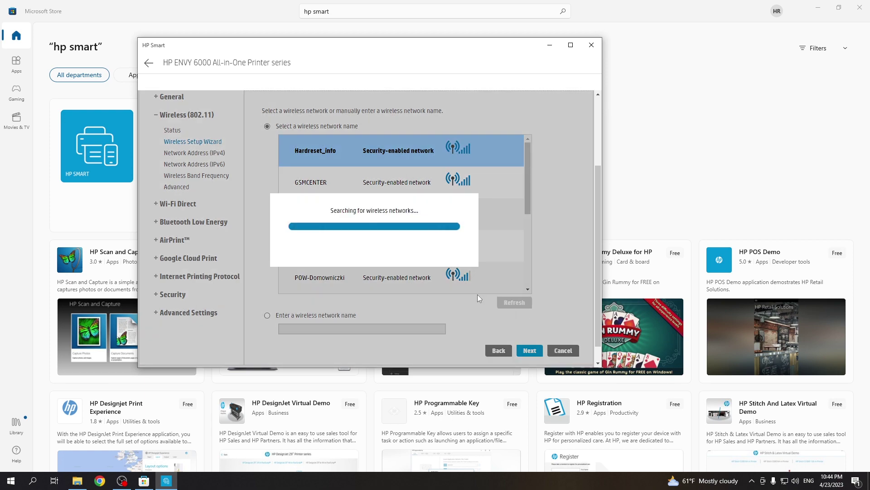
{"action": "left_click", "coordinate": [416, 160]}
{"action": "left_click", "coordinate": [530, 352]}
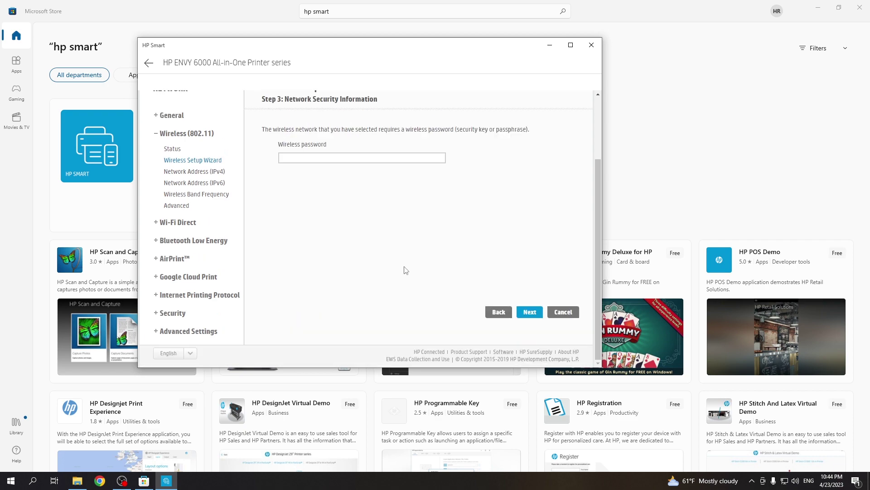
{"action": "left_click", "coordinate": [362, 156]}
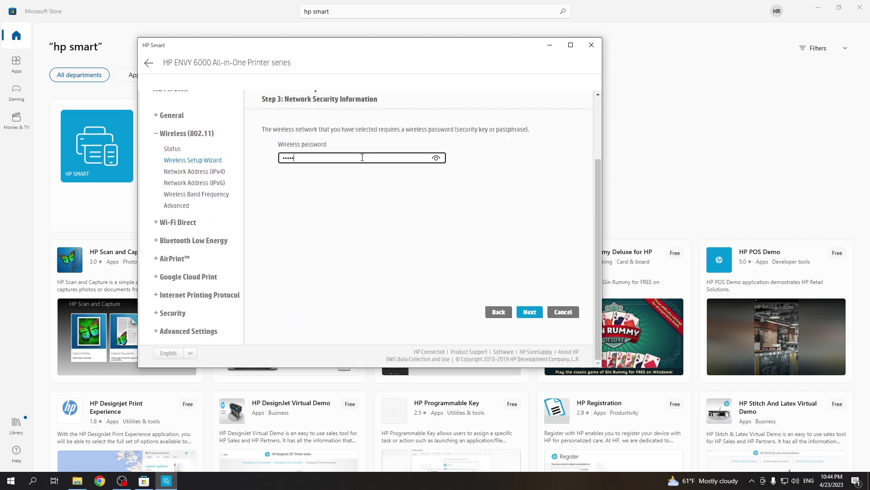
{"action": "left_click", "coordinate": [530, 312]}
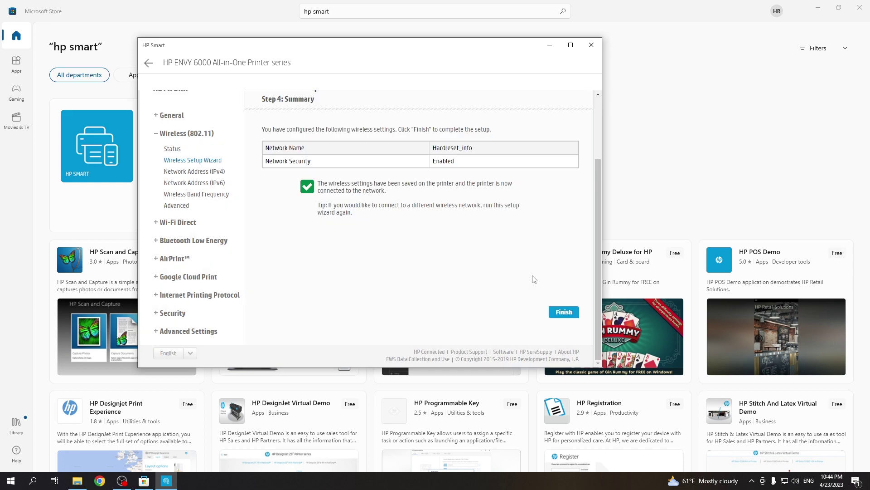
{"action": "left_click", "coordinate": [562, 311]}
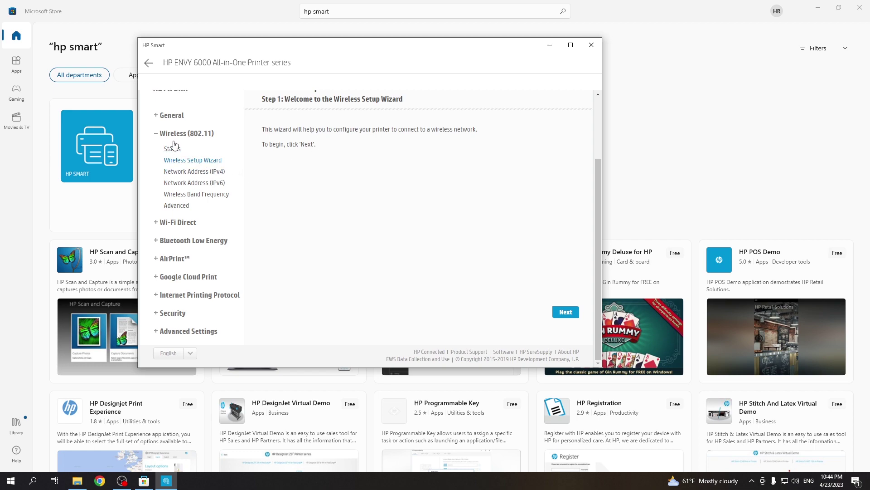
Browse the General network settings and select the printer's MAC address in the summary
{"action": "scroll", "coordinate": [187, 159], "scroll_direction": "up", "scroll_amount": 2}
{"action": "left_click", "coordinate": [176, 199]}
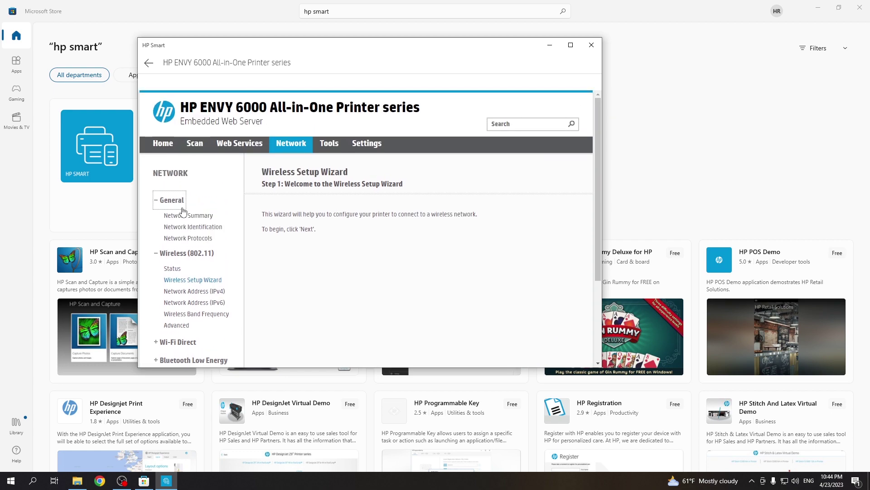
{"action": "left_click", "coordinate": [236, 143]}
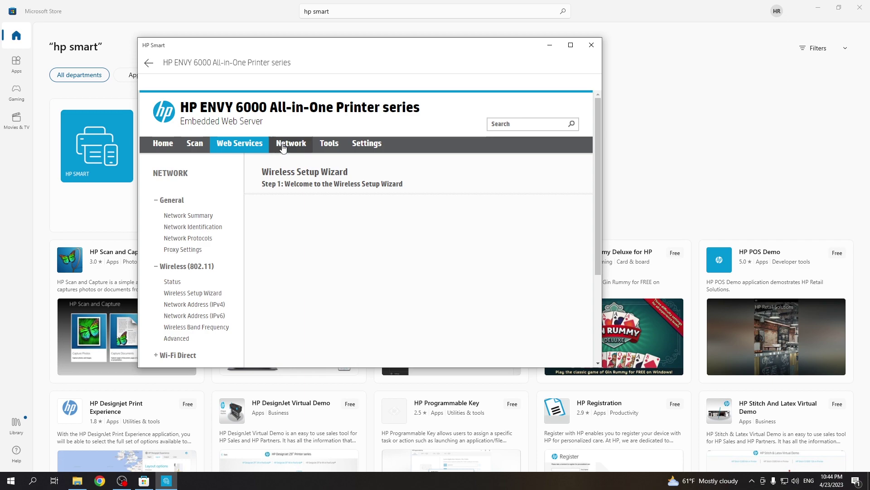
{"action": "left_click", "coordinate": [291, 143]}
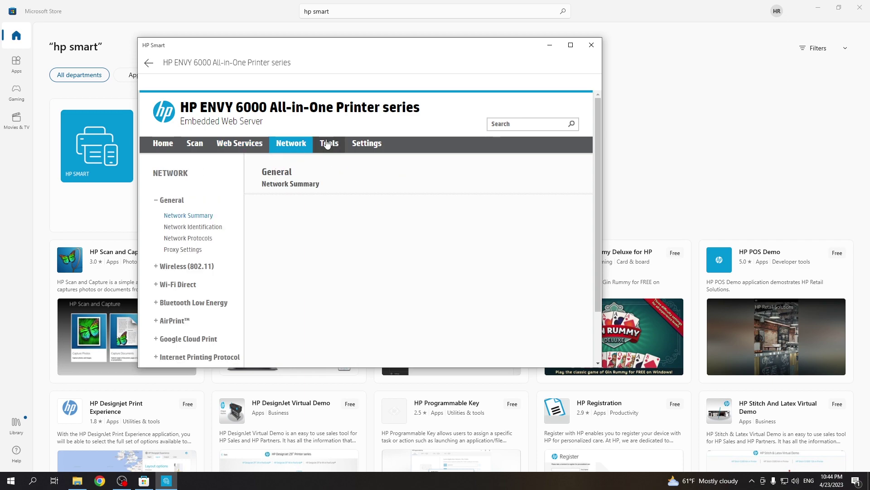
{"action": "scroll", "coordinate": [315, 181], "scroll_direction": "down", "scroll_amount": 1}
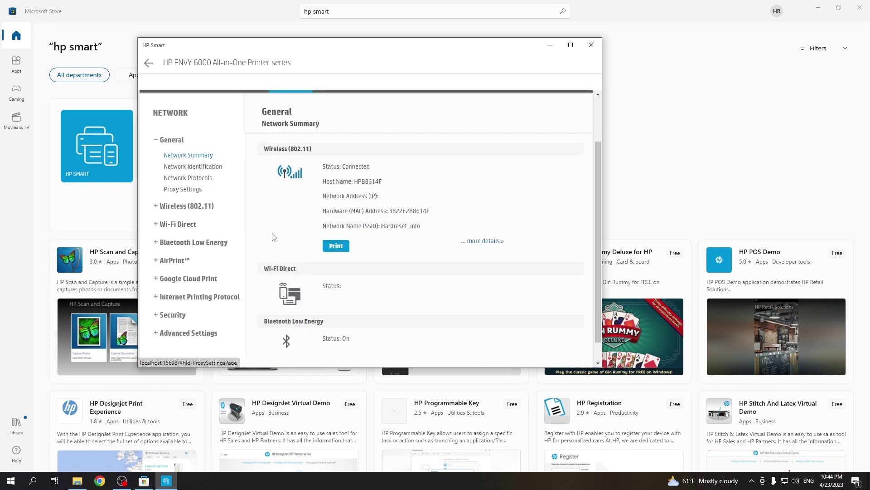
{"action": "double_click", "coordinate": [401, 211]}
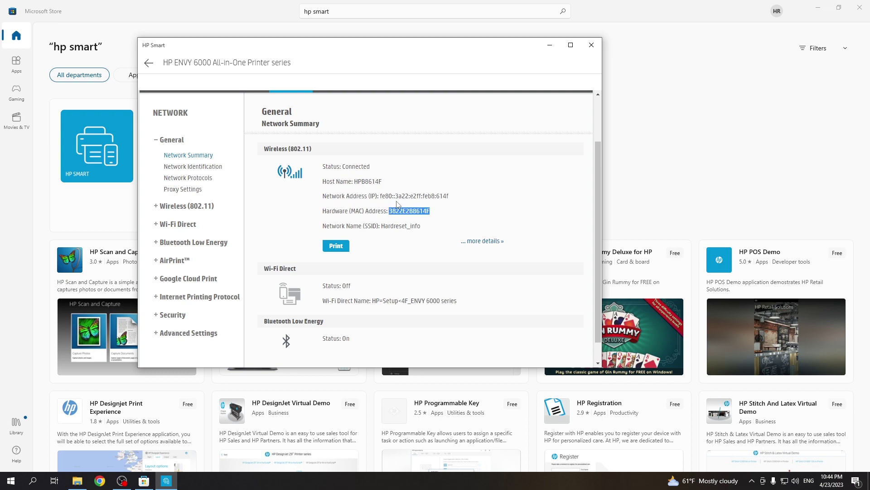
{"action": "left_click", "coordinate": [410, 191]}
{"action": "double_click", "coordinate": [407, 209]}
Open the full wireless status details and select the IPv4 address 192.168.88.106
{"action": "left_click", "coordinate": [472, 241]}
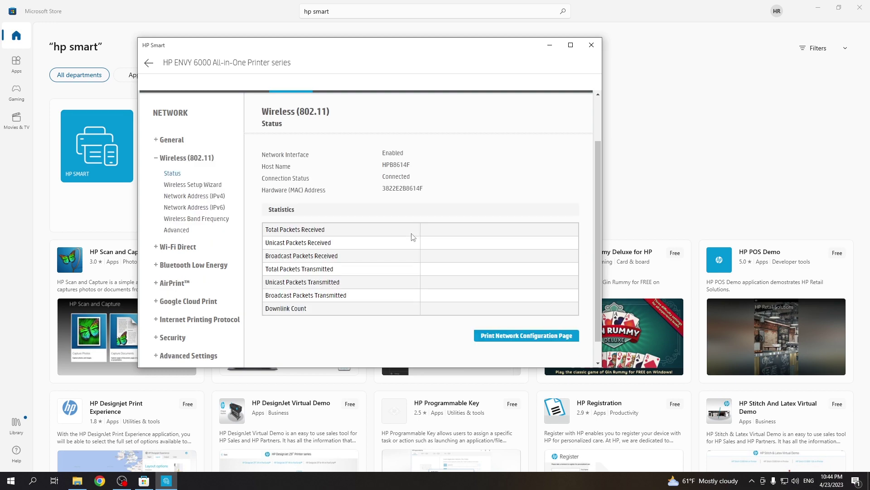
{"action": "scroll", "coordinate": [376, 145], "scroll_direction": "down", "scroll_amount": 4}
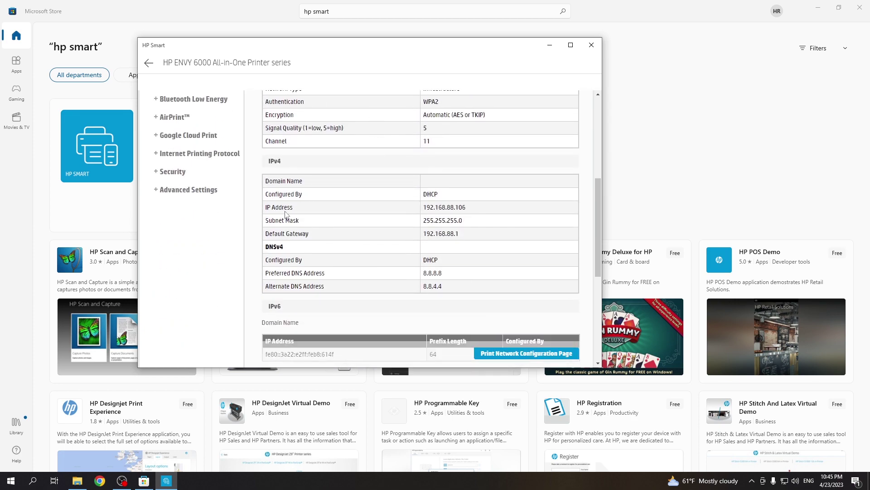
{"action": "double_click", "coordinate": [281, 211]}
{"action": "left_click_drag", "start_coordinate": [477, 207], "coordinate": [421, 211]}
{"action": "key", "text": "ctrl+c"}
{"action": "left_click", "coordinate": [608, 143]}
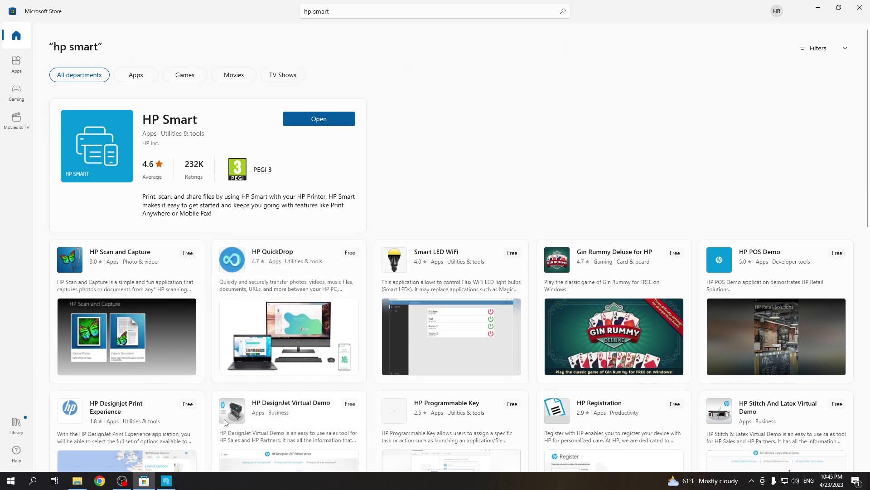
Open 192.168.88.106 in Chrome, accept the notice, and close Microsoft Store and HP Smart
{"action": "left_click", "coordinate": [859, 5]}
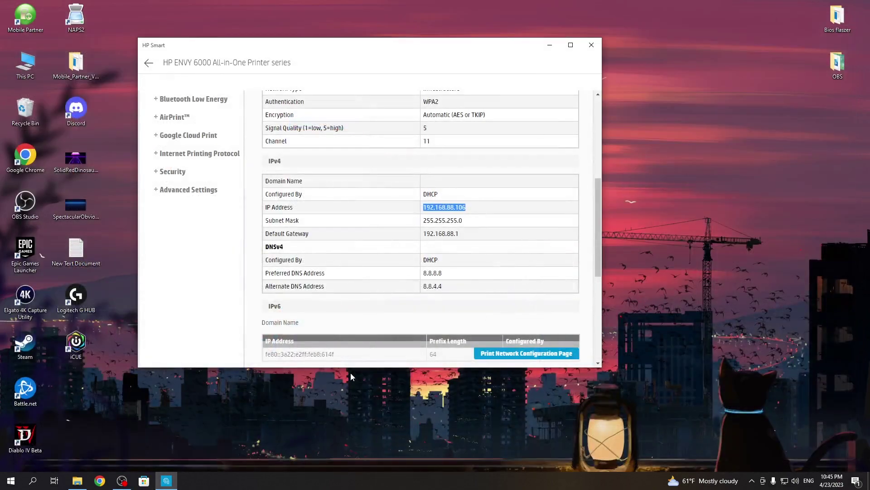
{"action": "left_click", "coordinate": [100, 480]}
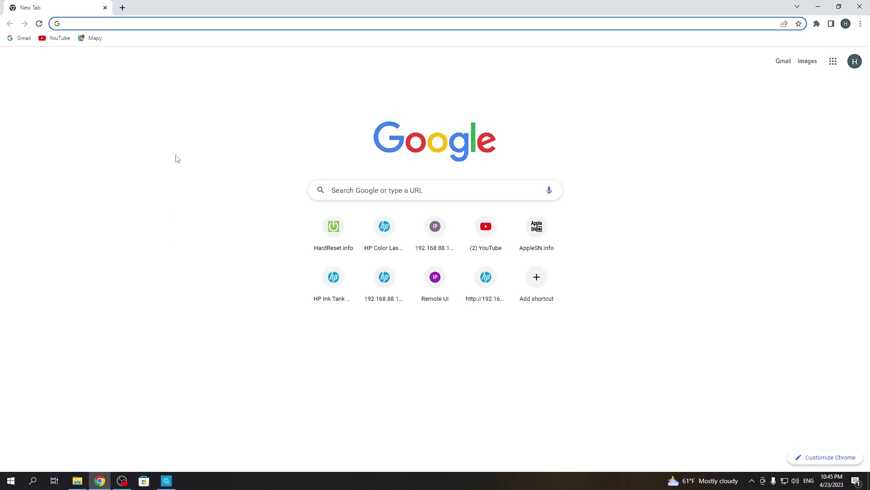
{"action": "key", "text": "ctrl+v"}
{"action": "key", "text": "Return"}
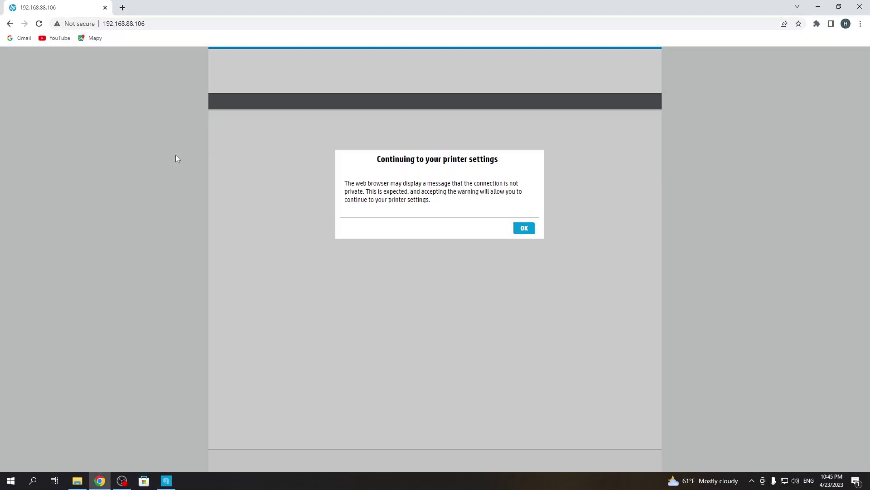
{"action": "left_click", "coordinate": [532, 228]}
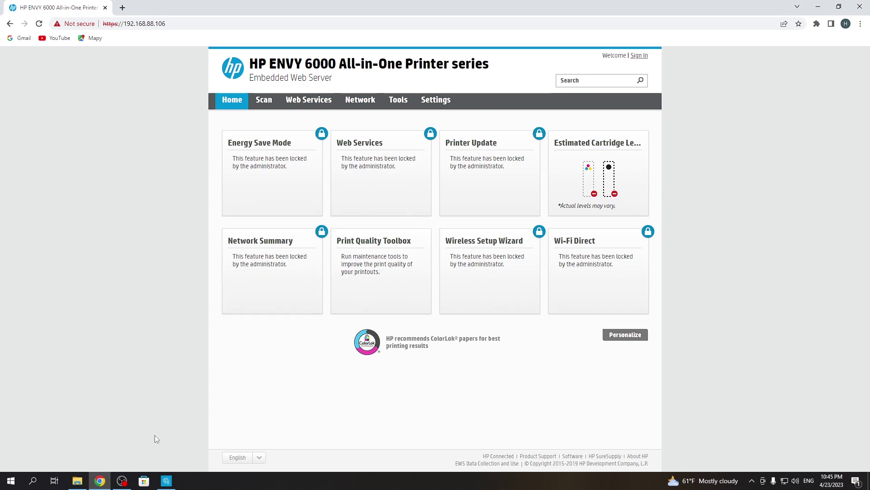
{"action": "left_click", "coordinate": [166, 481]}
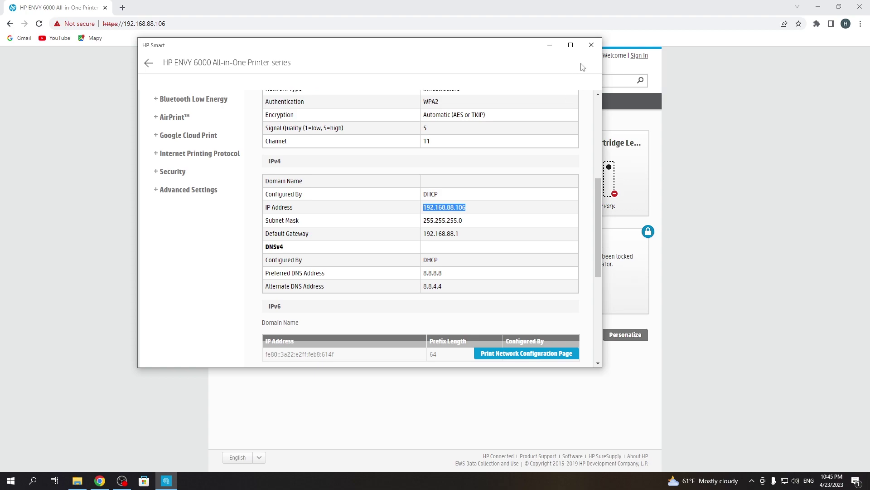
{"action": "left_click", "coordinate": [592, 45]}
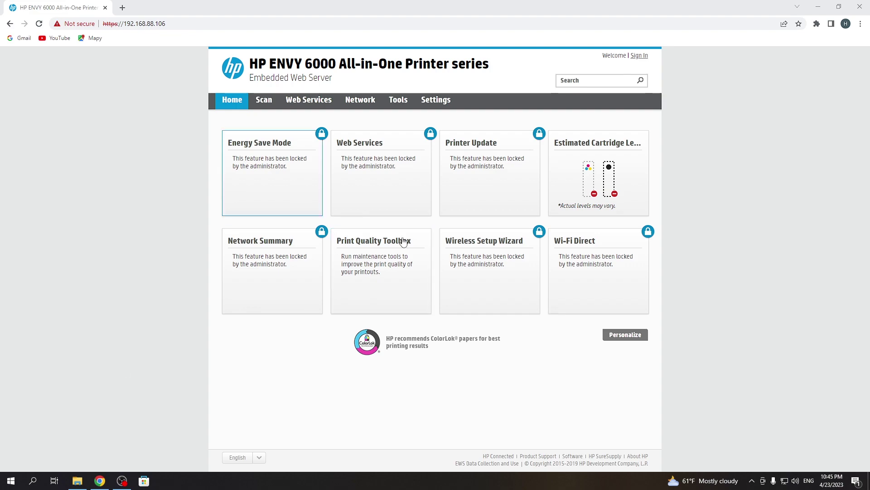
Unlock Energy Save Mode by submitting the printer PIN, then return to the Home dashboard
{"action": "left_click", "coordinate": [288, 170]}
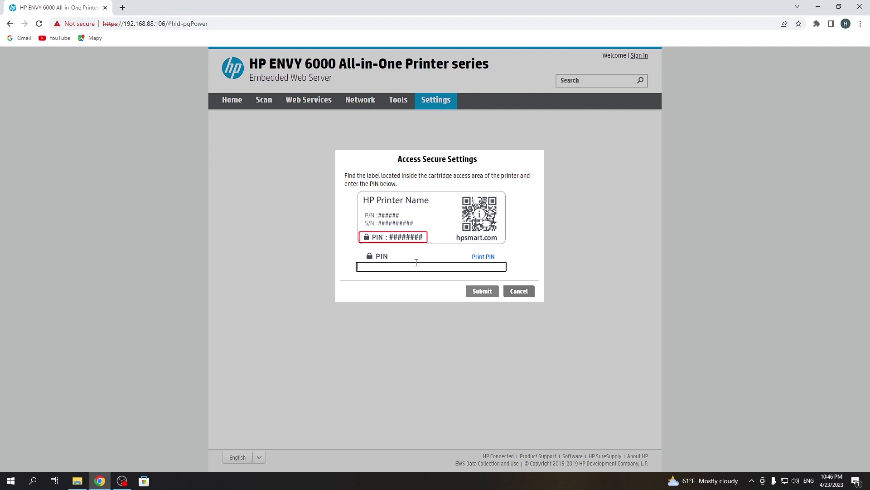
{"action": "type", "text": "••••••"}
{"action": "left_click", "coordinate": [495, 295]}
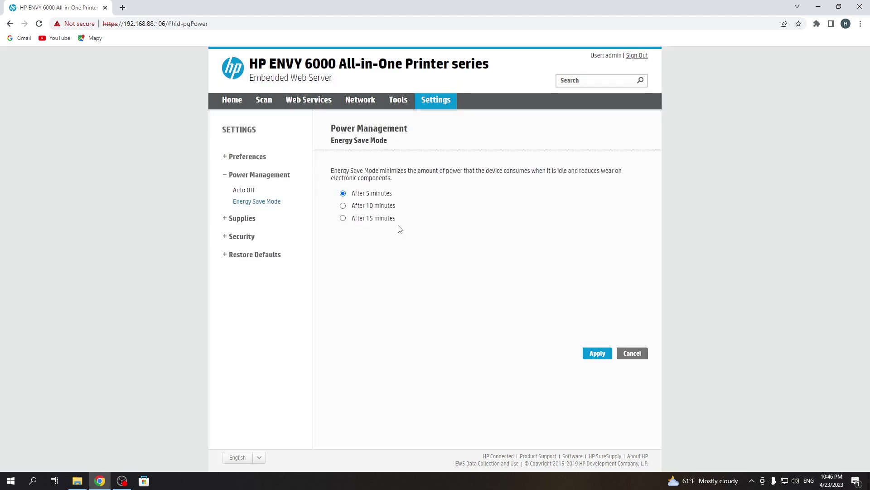
{"action": "left_click", "coordinate": [232, 100]}
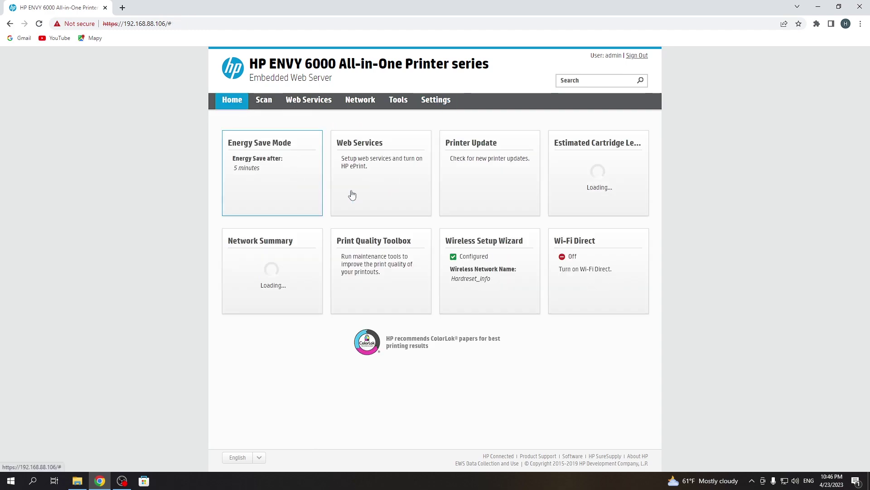